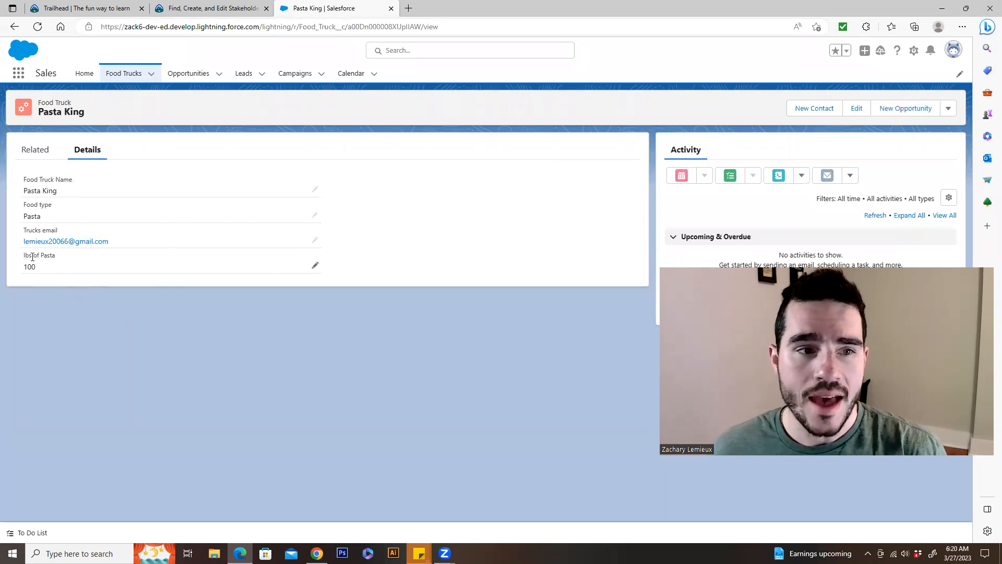
{"action": "left_click_drag", "start_coordinate": [22, 256], "coordinate": [71, 279]}
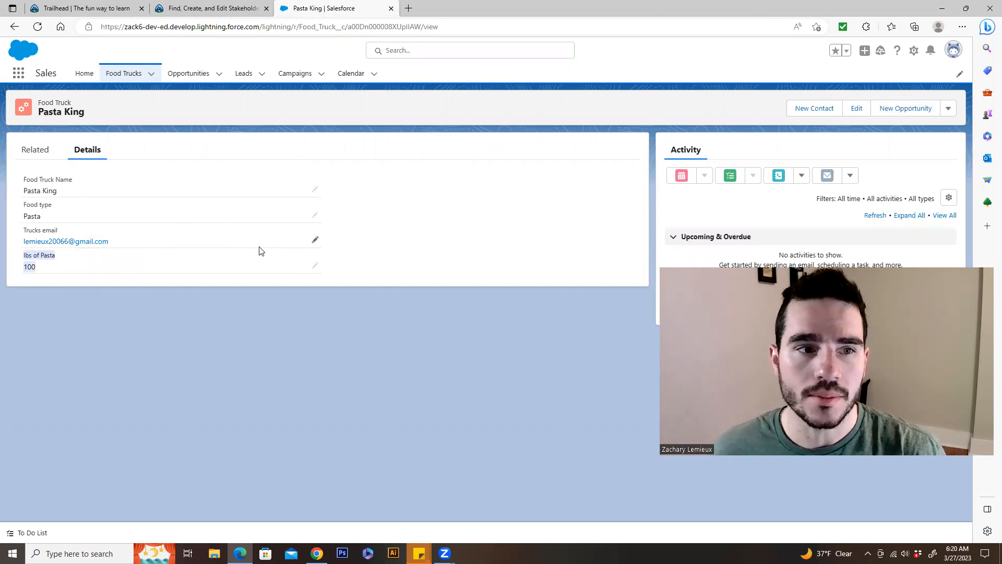
{"action": "left_click", "coordinate": [223, 296]}
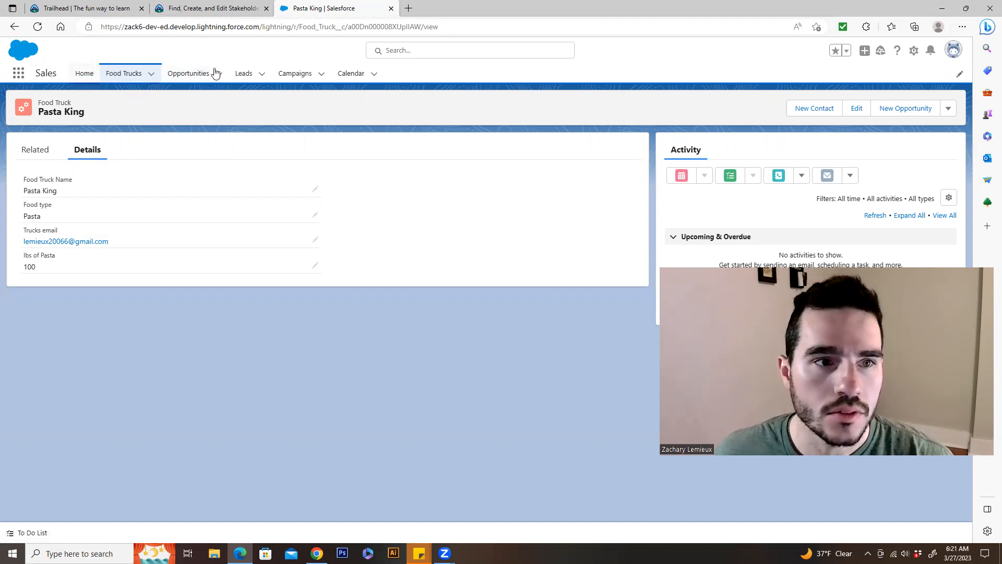
Open the fields and relationships of the Food Truck object in Setup's Object Manager
{"action": "left_click", "coordinate": [914, 50]}
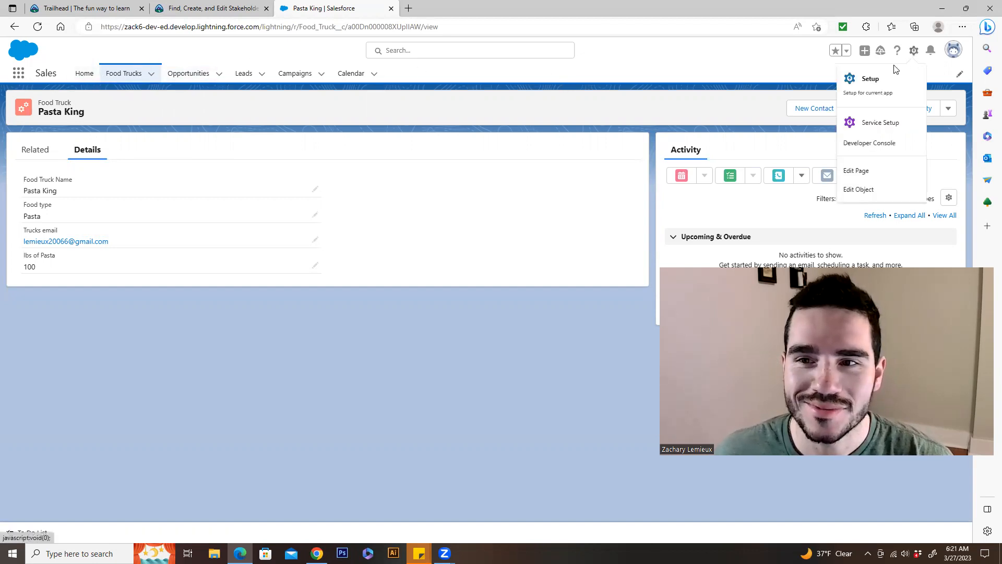
{"action": "left_click", "coordinate": [869, 79]}
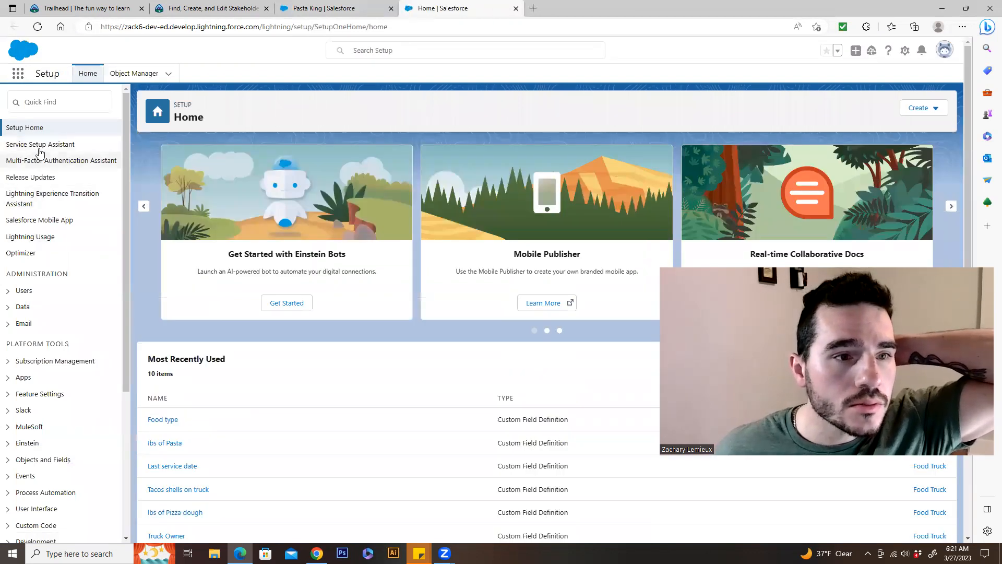
{"action": "left_click", "coordinate": [127, 77]}
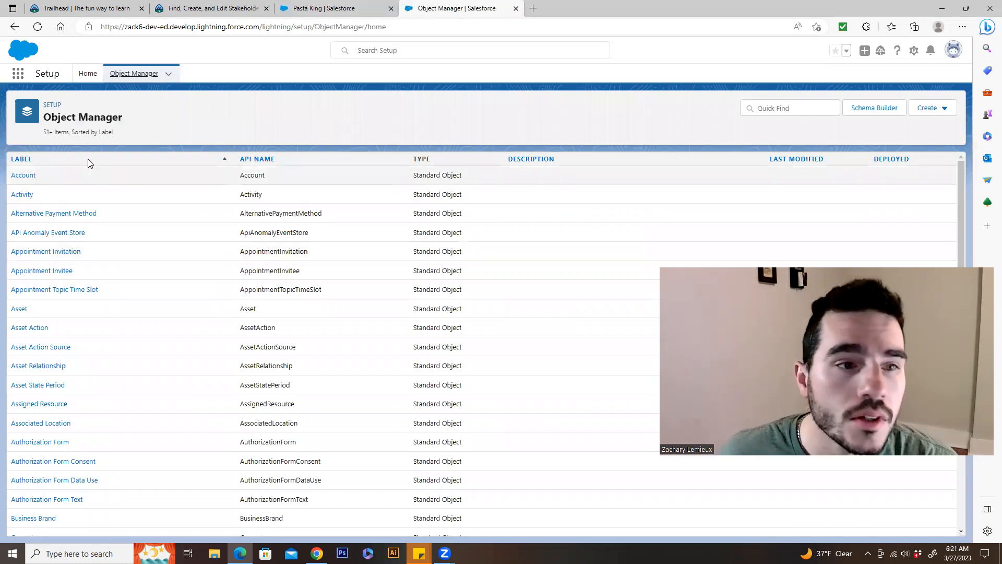
{"action": "left_click", "coordinate": [794, 108]}
{"action": "type", "text": "t"}
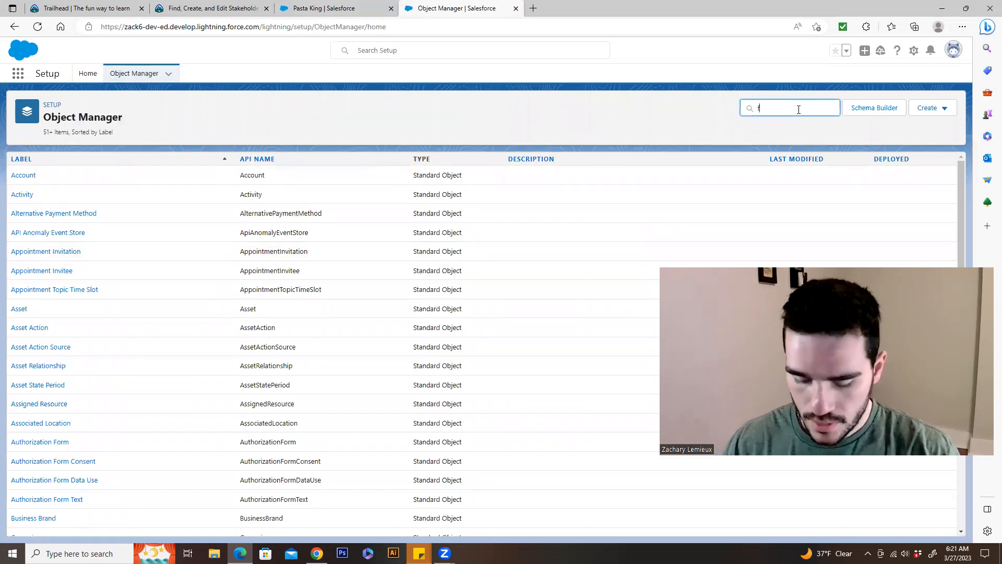
{"action": "type", "text": "ood"}
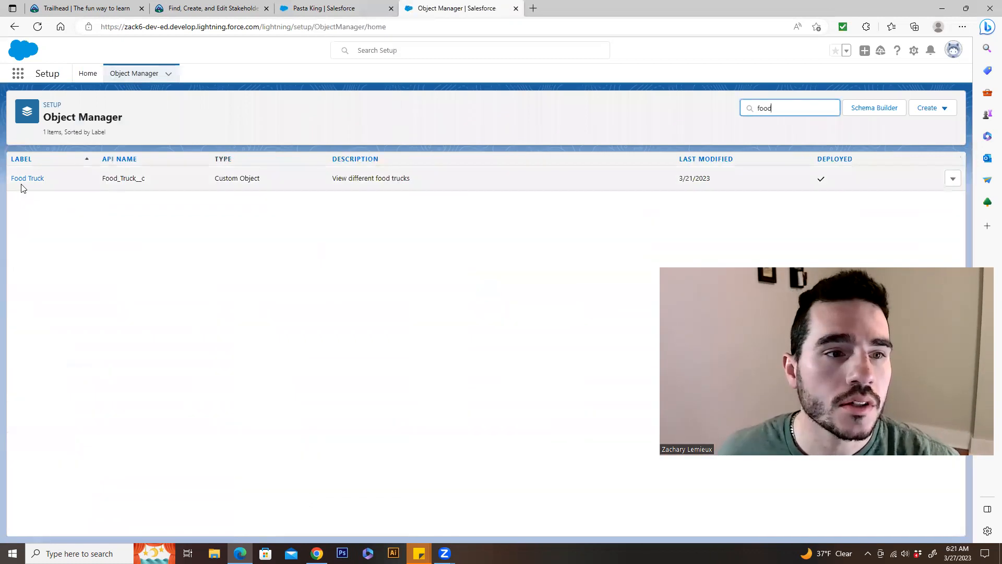
{"action": "left_click", "coordinate": [22, 179]}
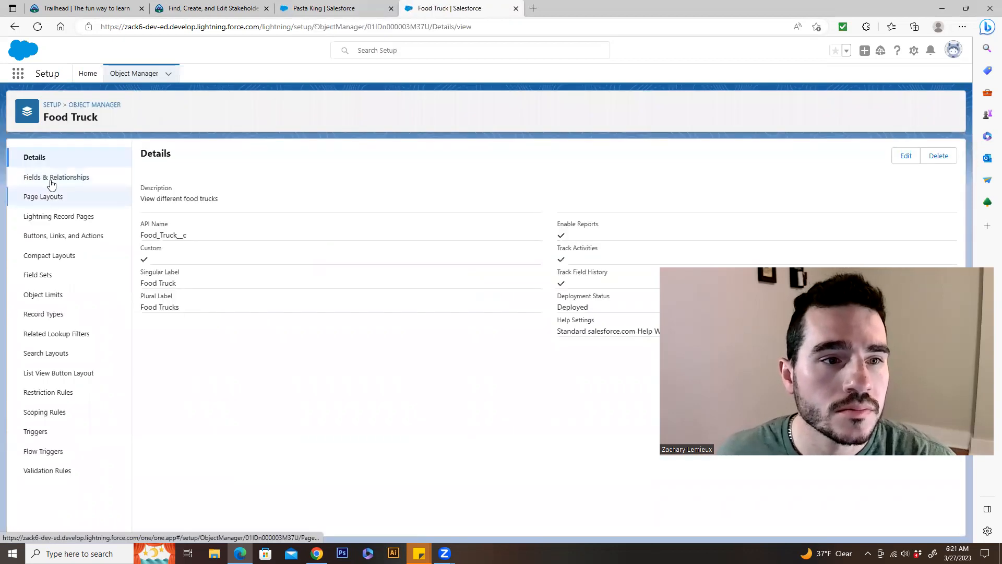
{"action": "left_click", "coordinate": [44, 180]}
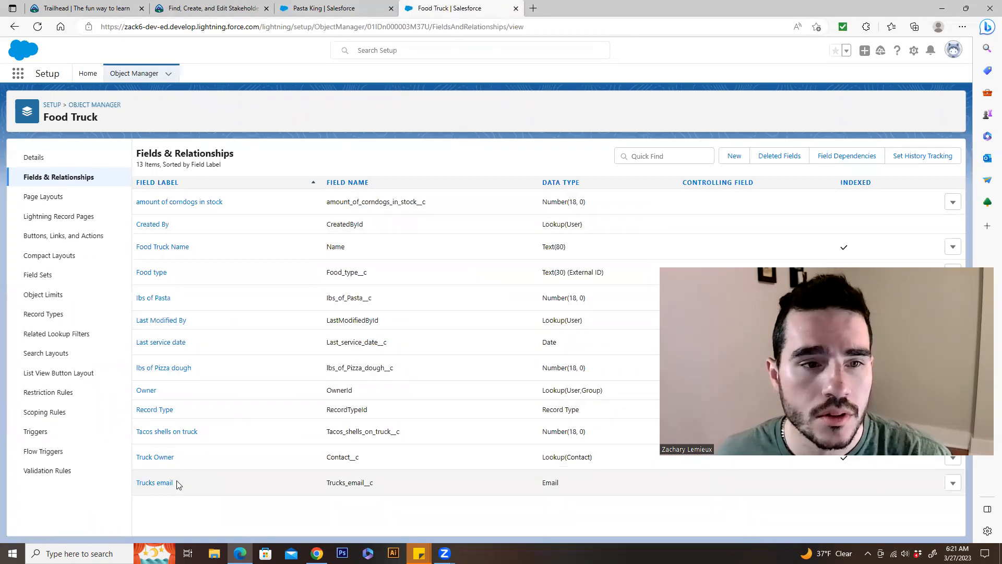
Start a new custom field on the Food Truck object with the Date data type
{"action": "left_click", "coordinate": [733, 156]}
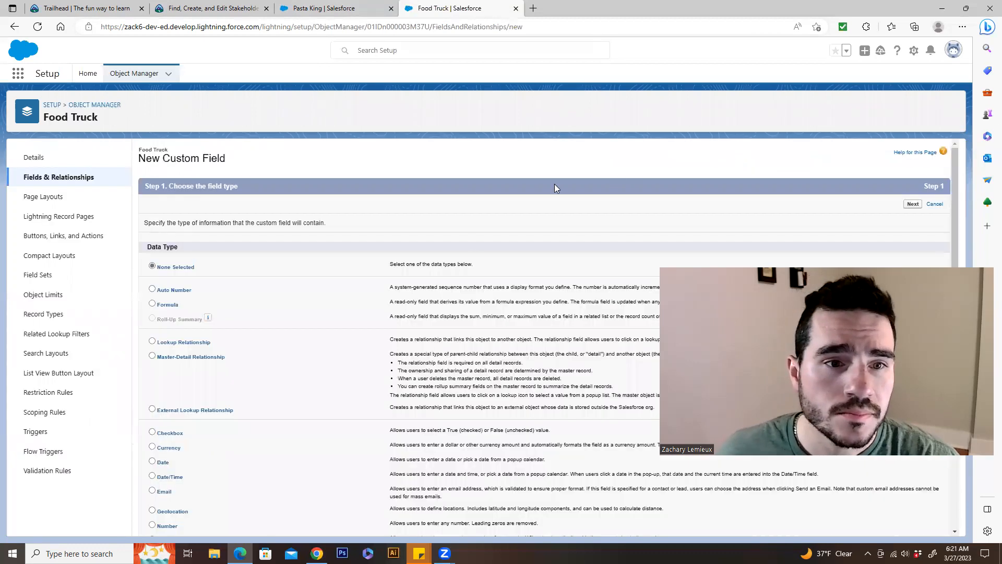
{"action": "scroll", "coordinate": [217, 278], "scroll_direction": "down", "scroll_amount": 2}
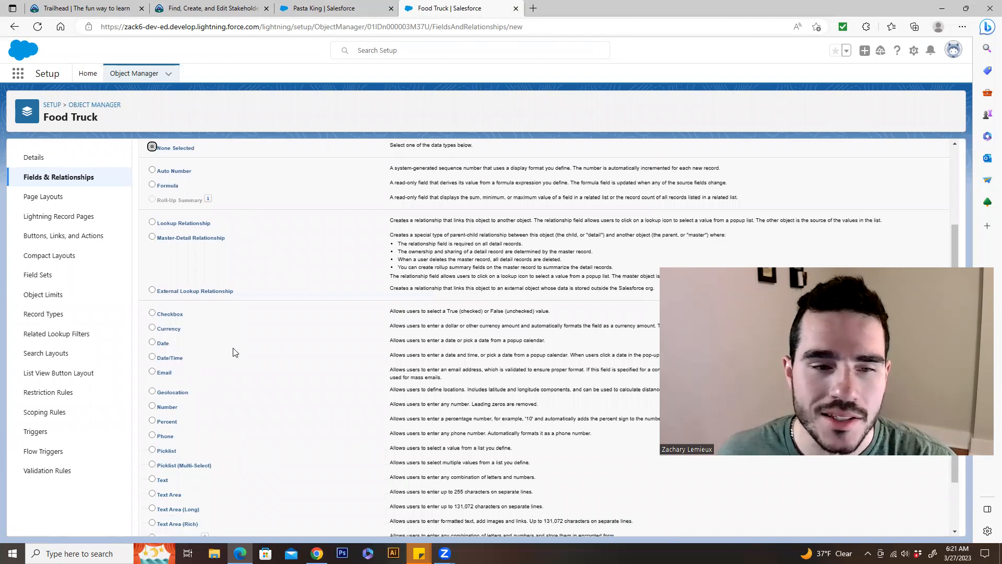
{"action": "left_click", "coordinate": [152, 342]}
{"action": "scroll", "coordinate": [152, 346], "scroll_direction": "up", "scroll_amount": 2}
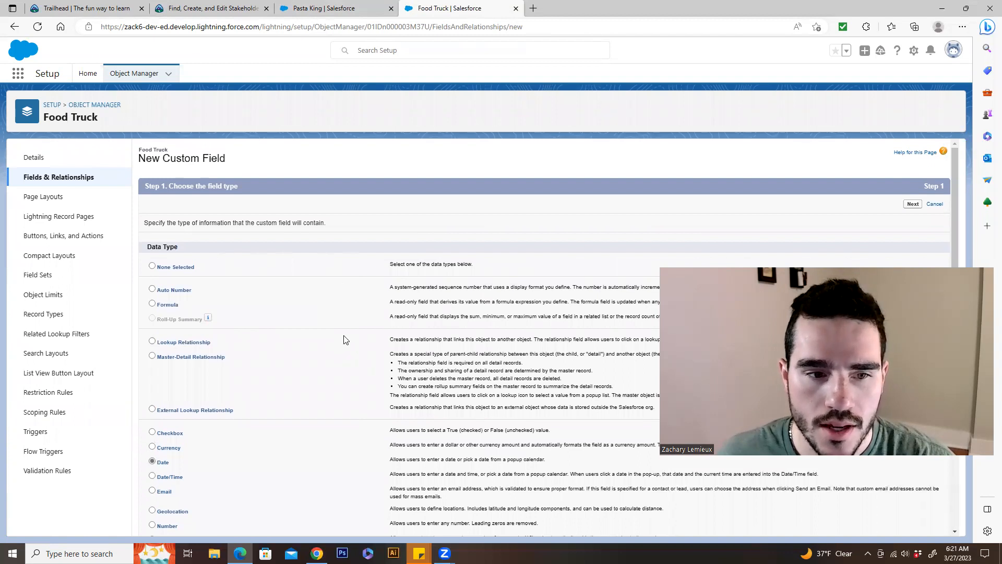
{"action": "scroll", "coordinate": [281, 412], "scroll_direction": "down", "scroll_amount": 1}
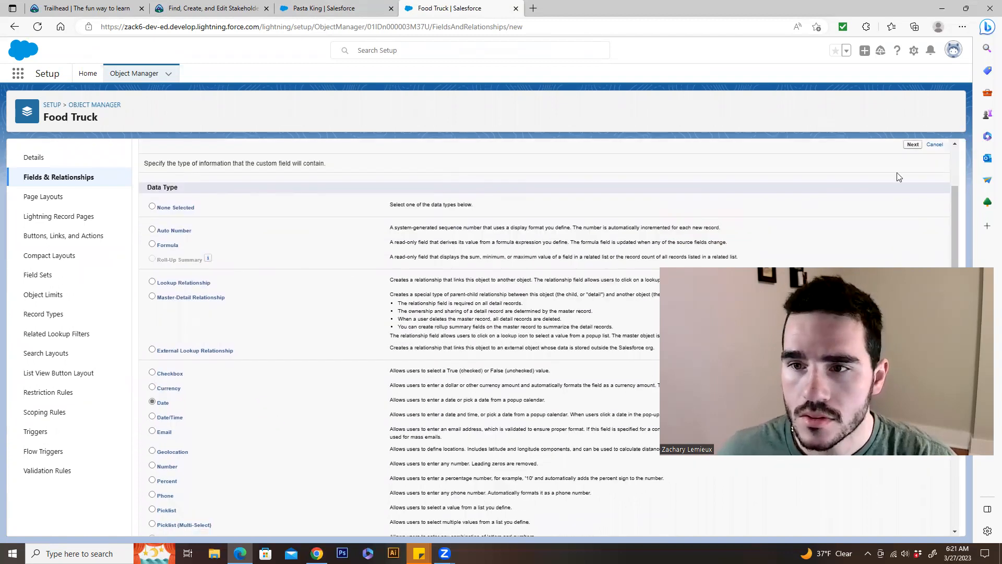
{"action": "left_click", "coordinate": [912, 144]}
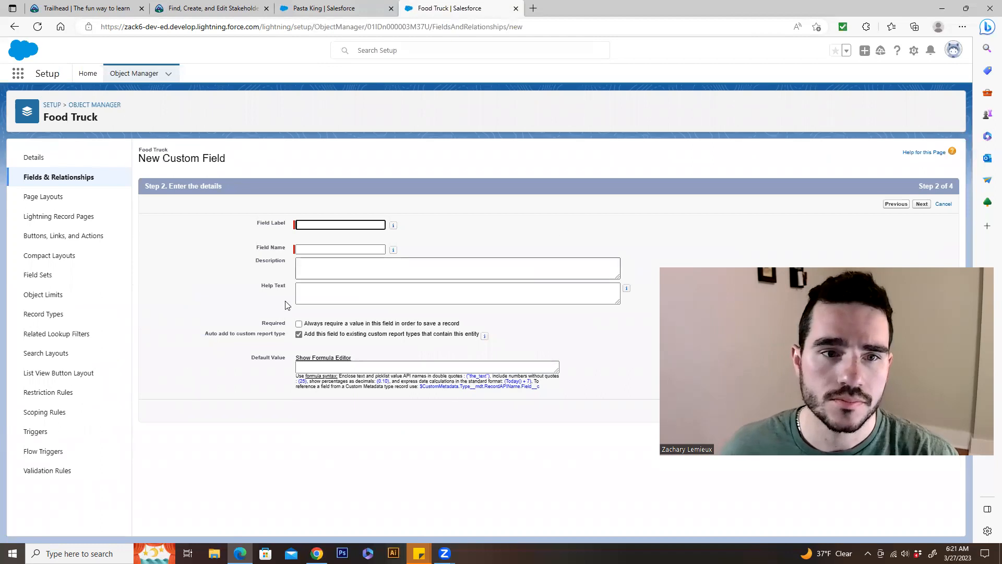
Label the new field "Last time maintenance" and let its field name fill in as Last_time_maintenance
{"action": "left_click", "coordinate": [374, 228]}
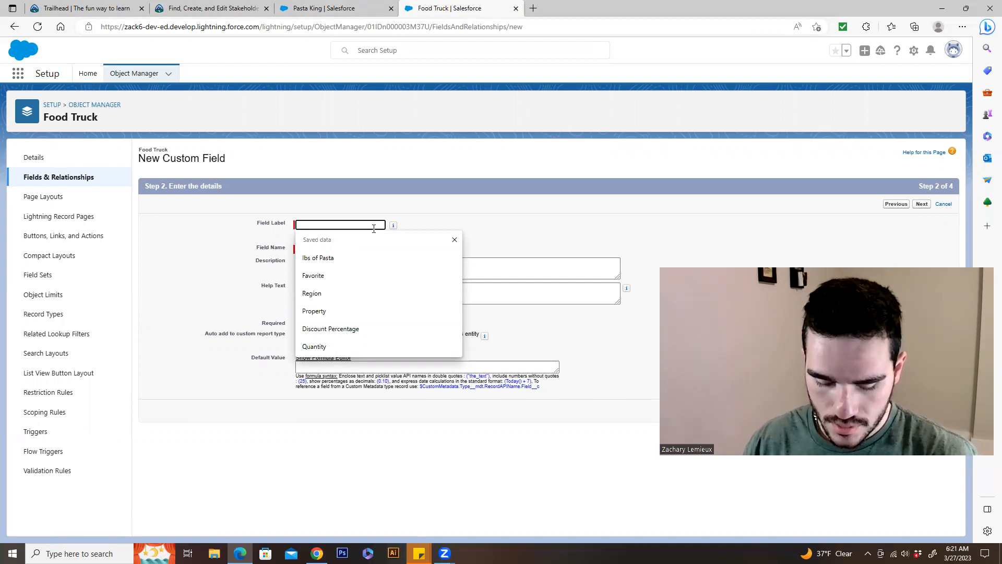
{"action": "type", "text": "Last"}
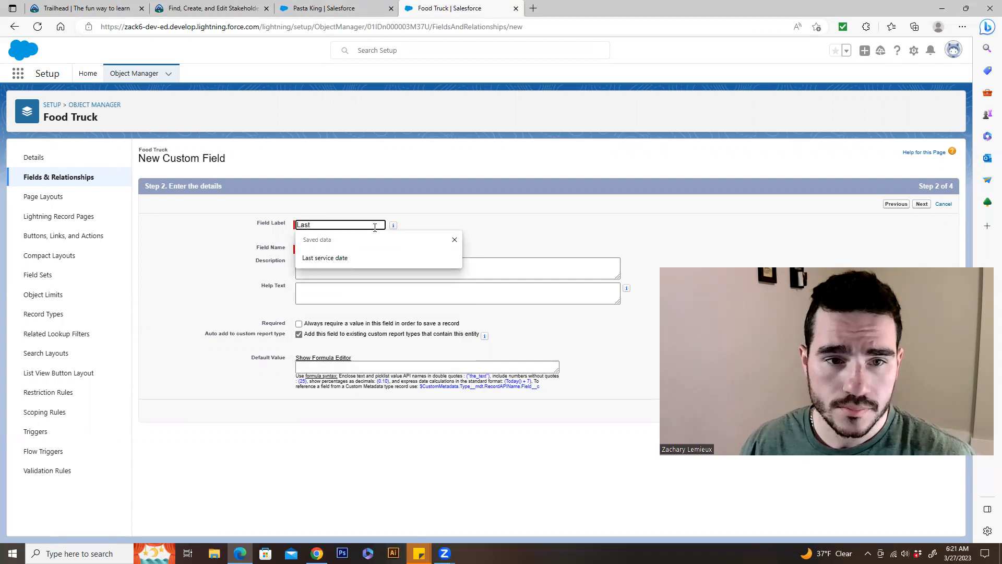
{"action": "type", "text": " time"}
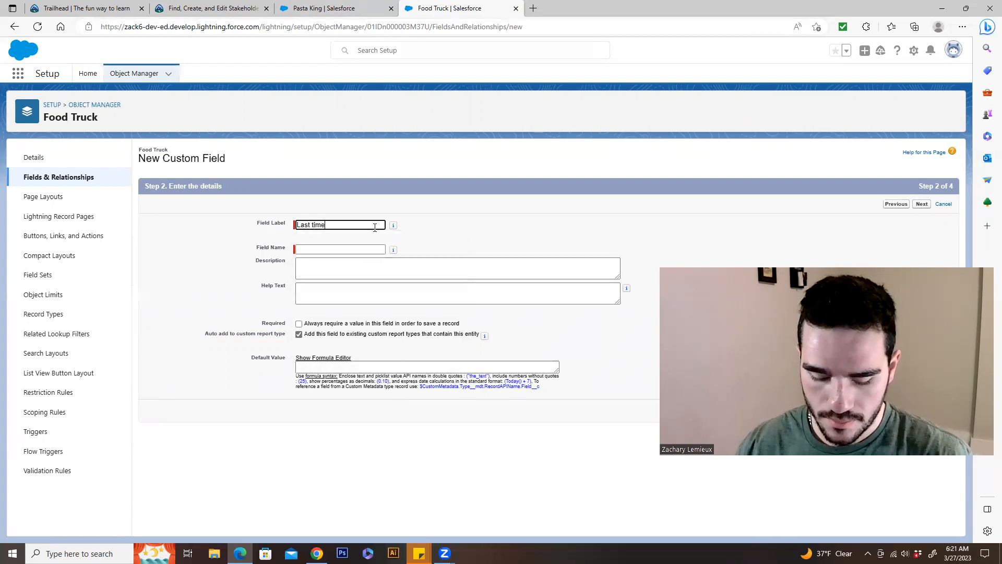
{"action": "type", "text": " man"}
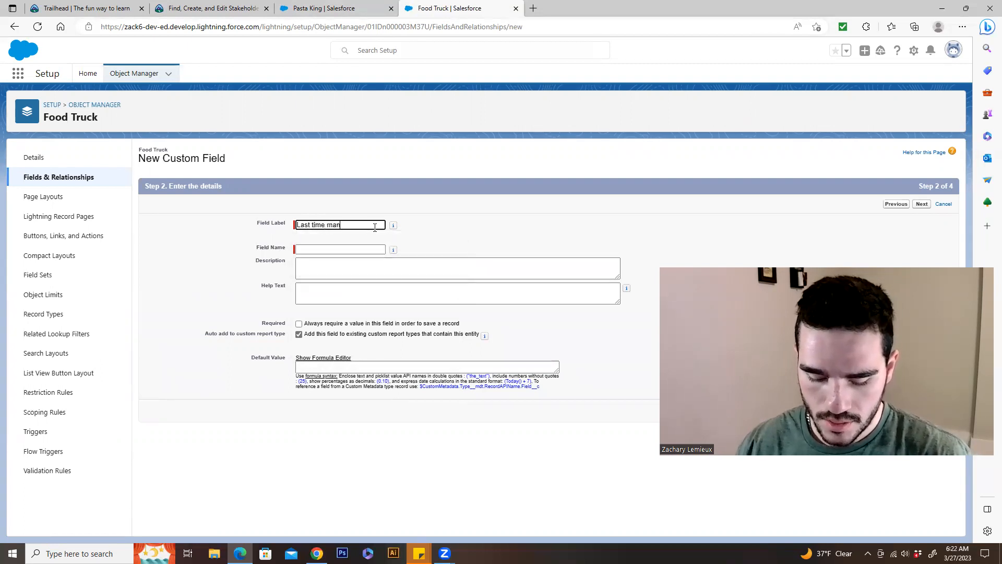
{"action": "key", "text": "BackSpace"}
{"action": "type", "text": "intna"}
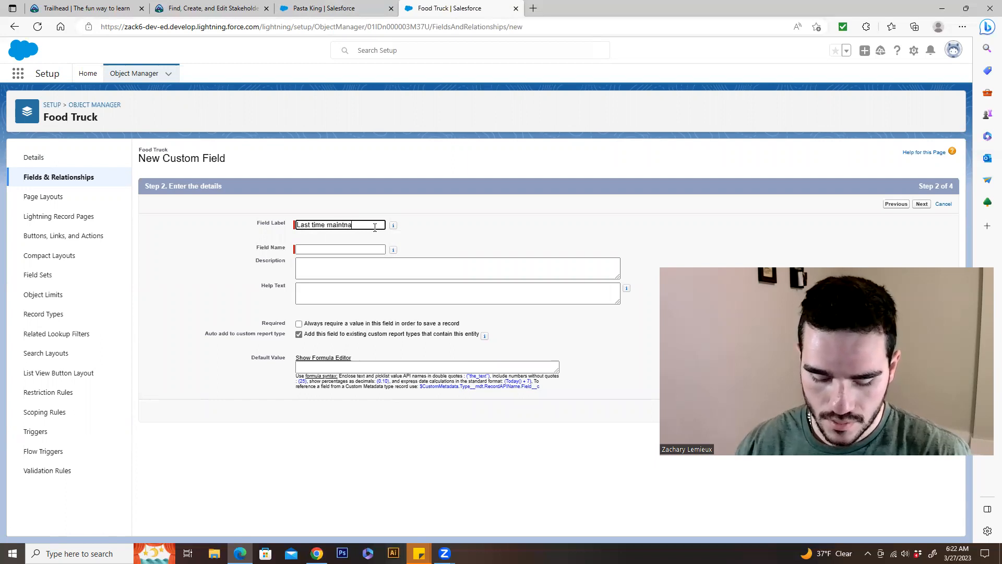
{"action": "type", "text": "ed"}
{"action": "right_click", "coordinate": [343, 224]}
{"action": "mouse_move", "coordinate": [333, 233]}
{"action": "left_click", "coordinate": [377, 235]}
{"action": "key", "text": "Tab"}
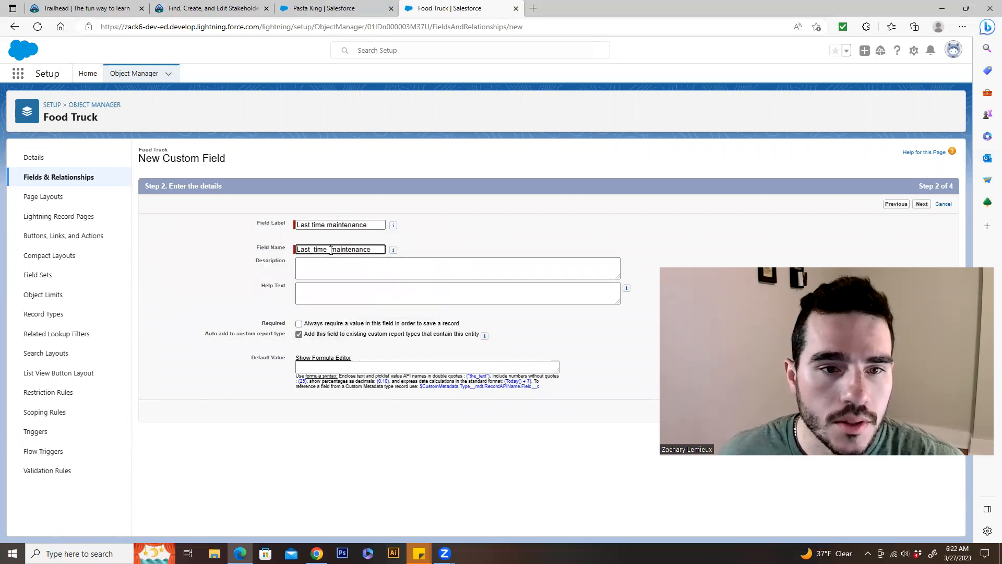
Describe the field as "When was this truck last serviced?" and continue to field-level security
{"action": "left_click", "coordinate": [325, 270]}
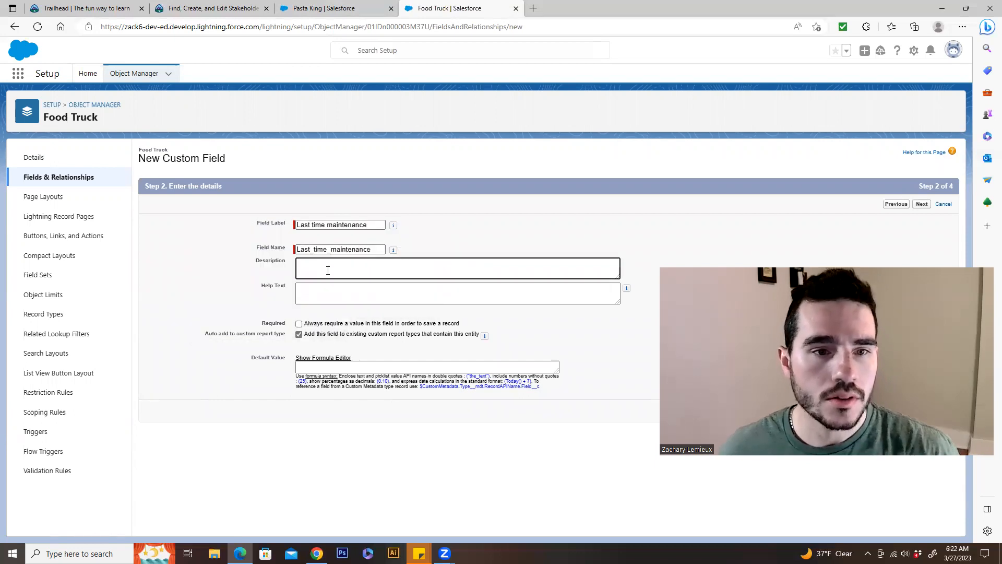
{"action": "type", "text": "Wh"}
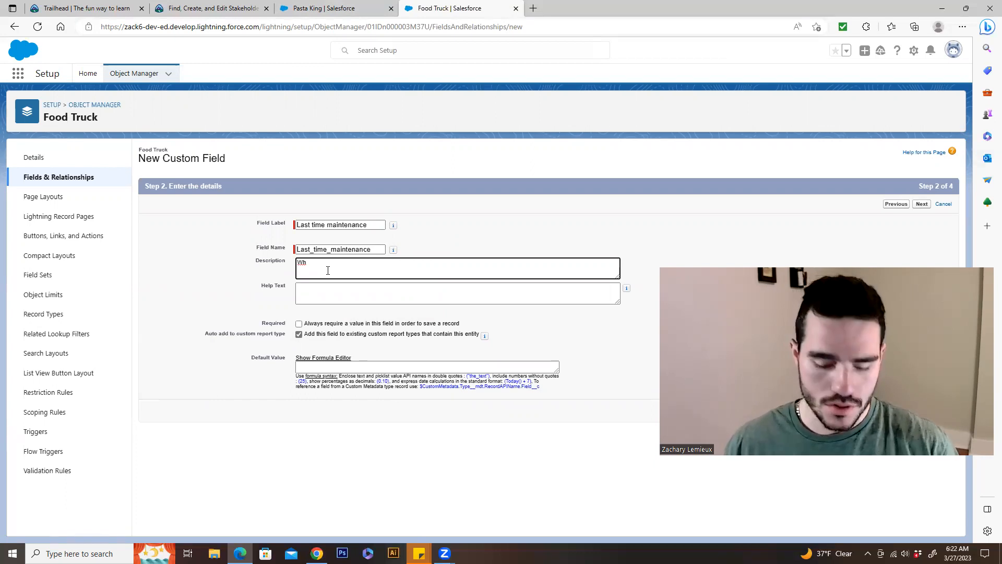
{"action": "type", "text": "en"}
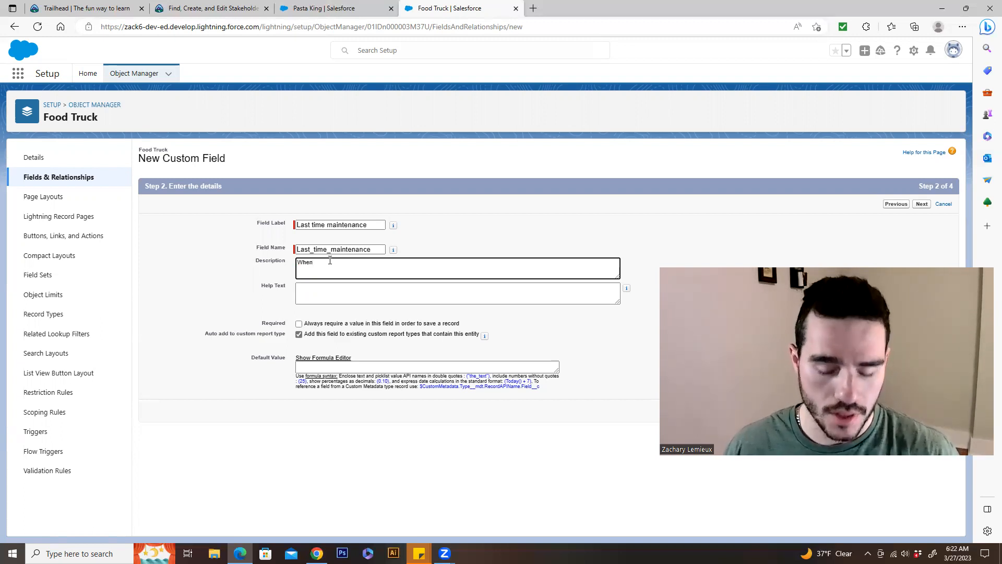
{"action": "type", "text": "was this tru"}
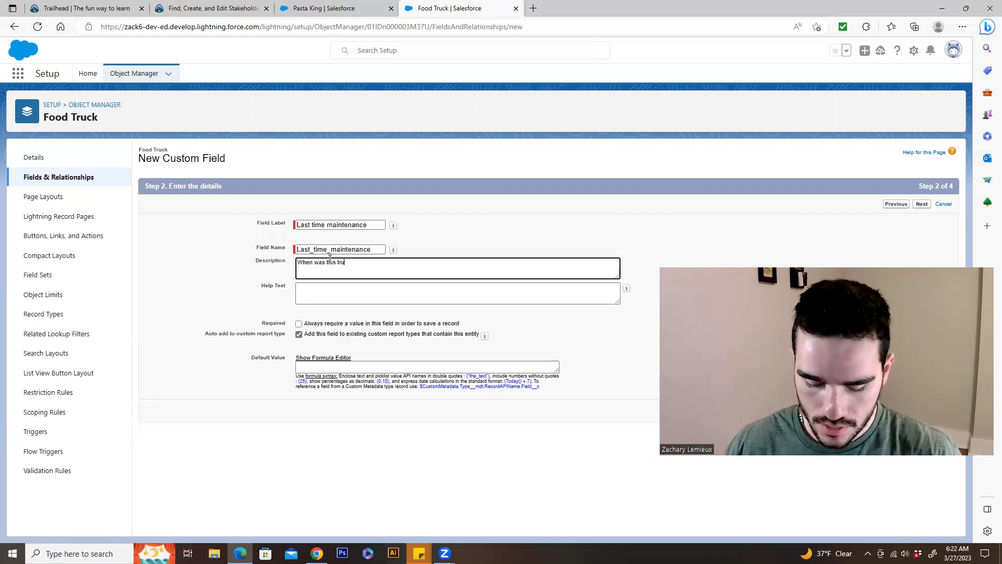
{"action": "type", "text": "ck last serviced"}
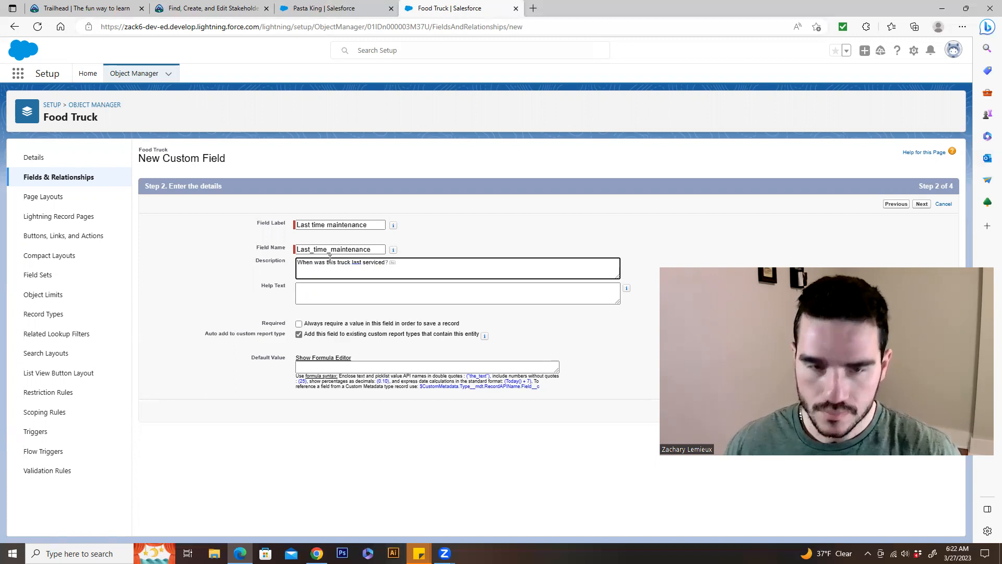
{"action": "key", "text": "Tab"}
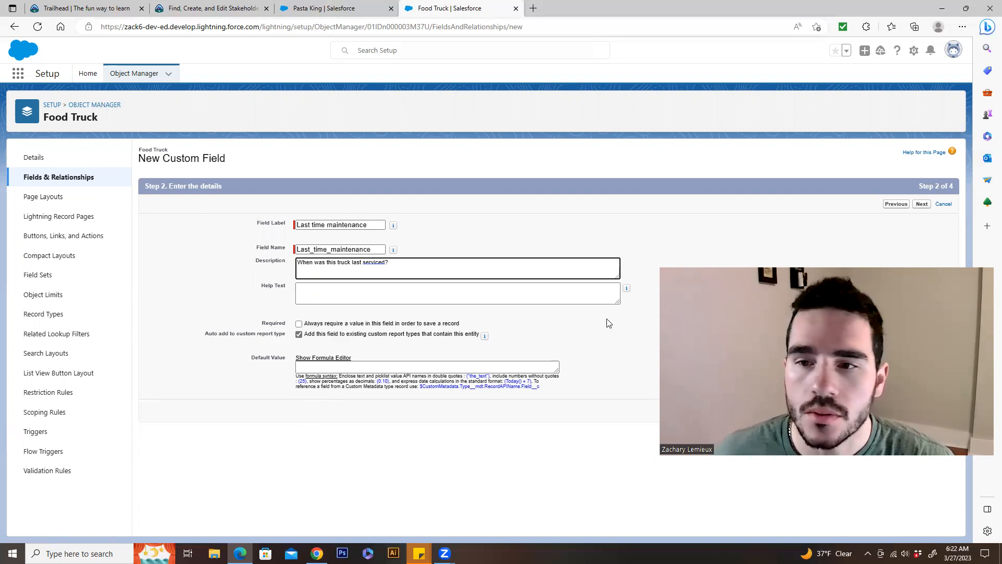
{"action": "left_click", "coordinate": [750, 226]}
{"action": "left_click", "coordinate": [921, 206]}
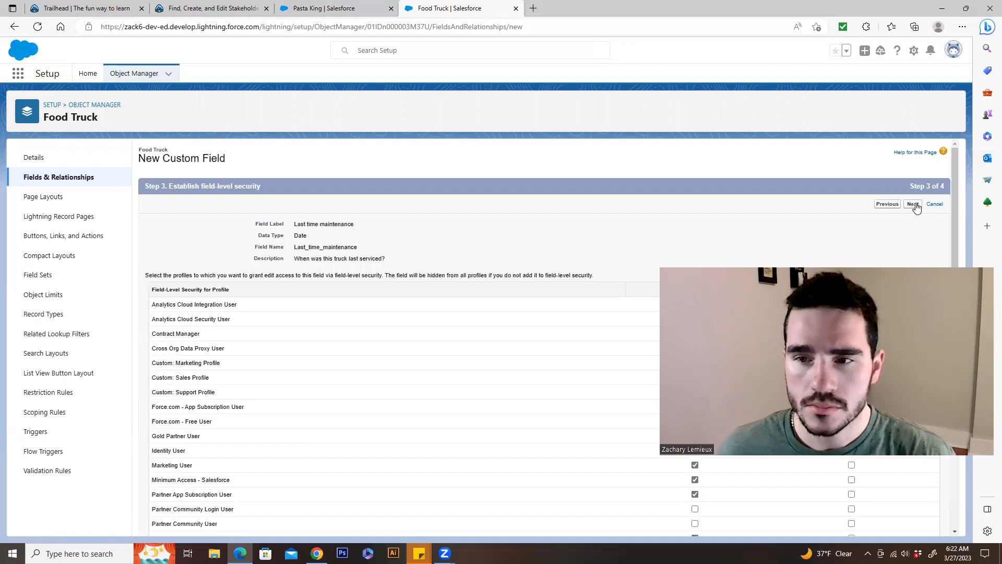
Review the field-level security profiles, keep the default access, and continue to the page layout selection
{"action": "scroll", "coordinate": [460, 276], "scroll_direction": "down", "scroll_amount": 5}
{"action": "scroll", "coordinate": [414, 284], "scroll_direction": "up", "scroll_amount": 3}
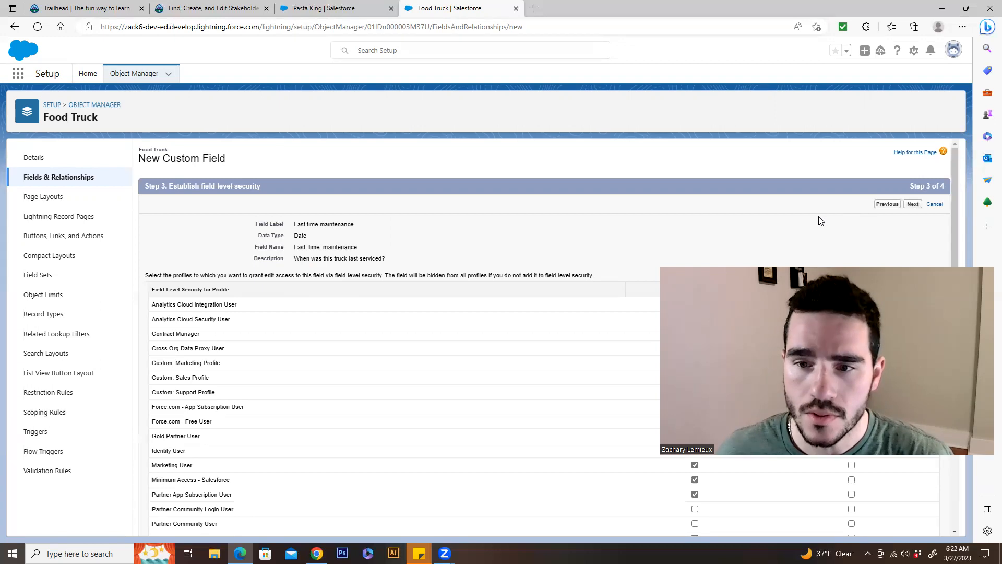
{"action": "scroll", "coordinate": [814, 216], "scroll_direction": "down", "scroll_amount": 1}
{"action": "scroll", "coordinate": [815, 208], "scroll_direction": "up", "scroll_amount": 1}
{"action": "scroll", "coordinate": [815, 207], "scroll_direction": "up", "scroll_amount": 1}
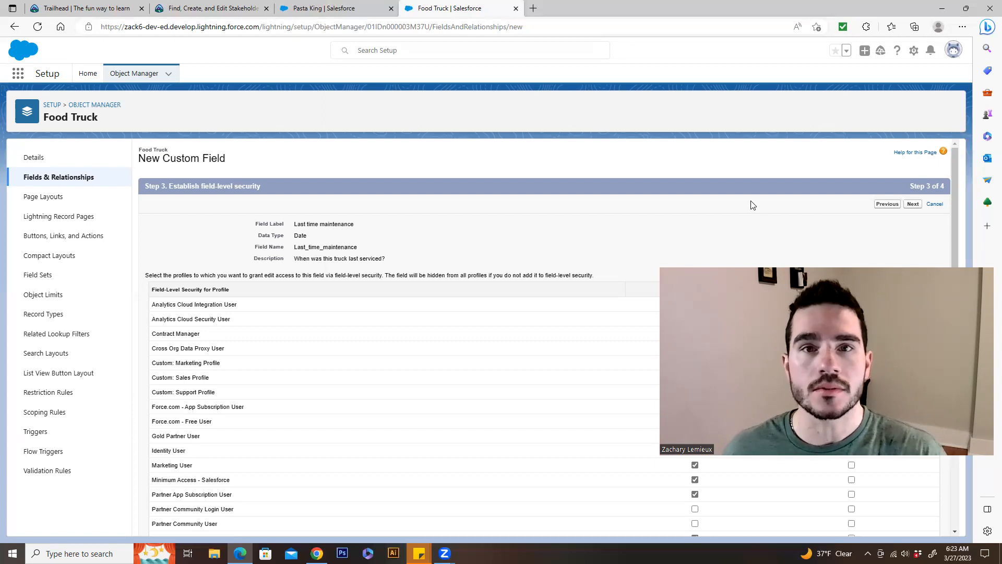
{"action": "left_click", "coordinate": [913, 205]}
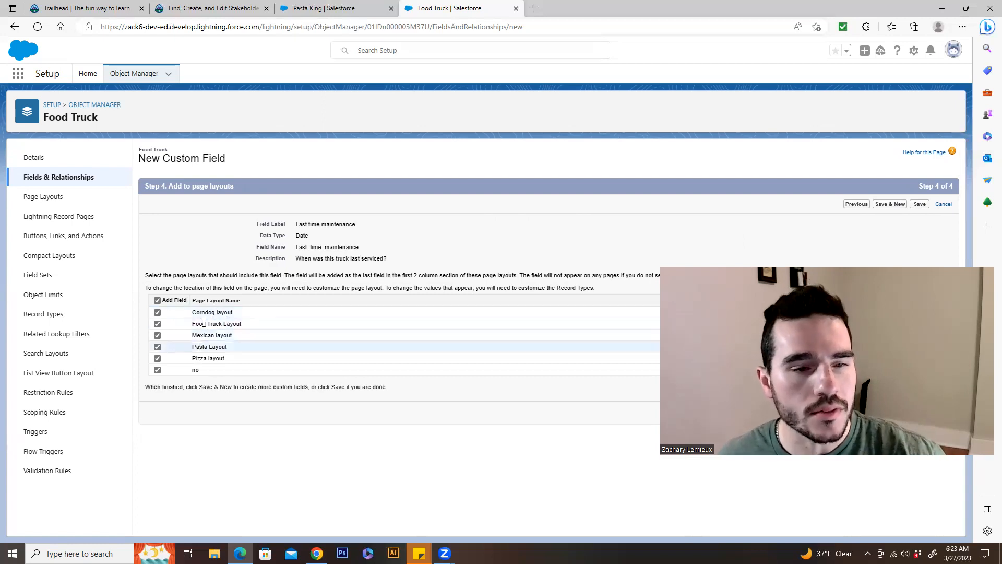
Exclude the field from the "no" page layout, keep it on the other layouts, and save the field
{"action": "left_click", "coordinate": [157, 370]}
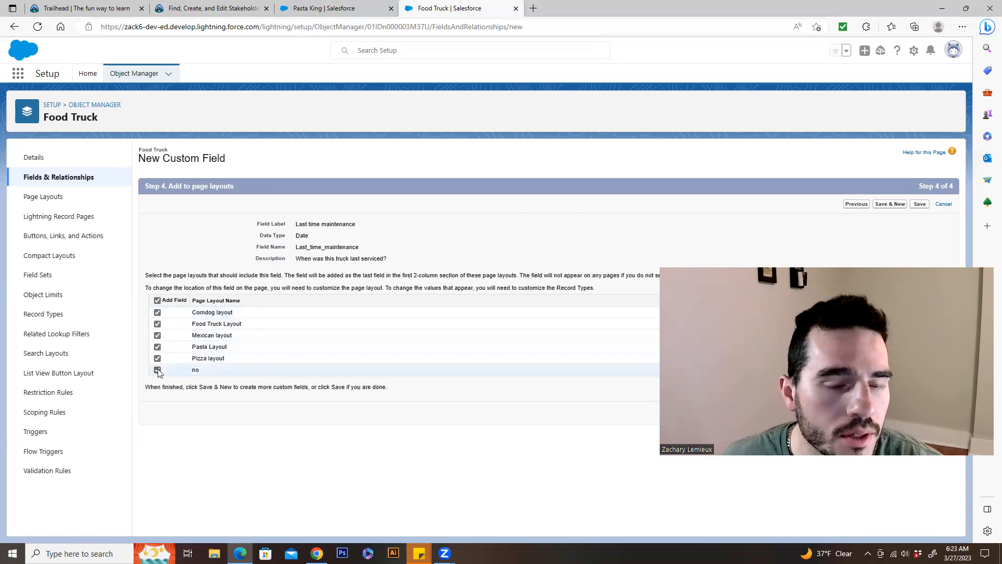
{"action": "left_click", "coordinate": [157, 313]}
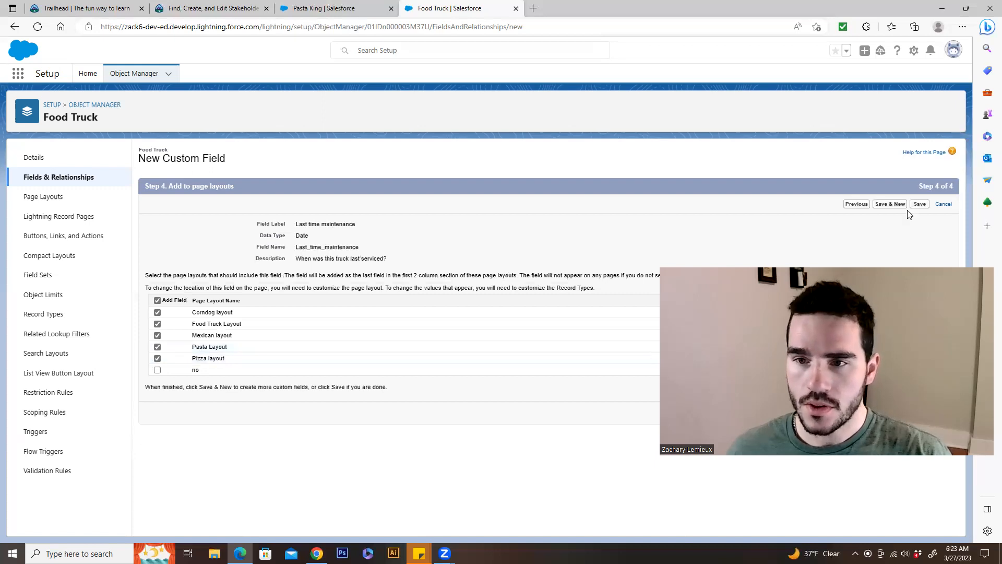
{"action": "left_click", "coordinate": [920, 204]}
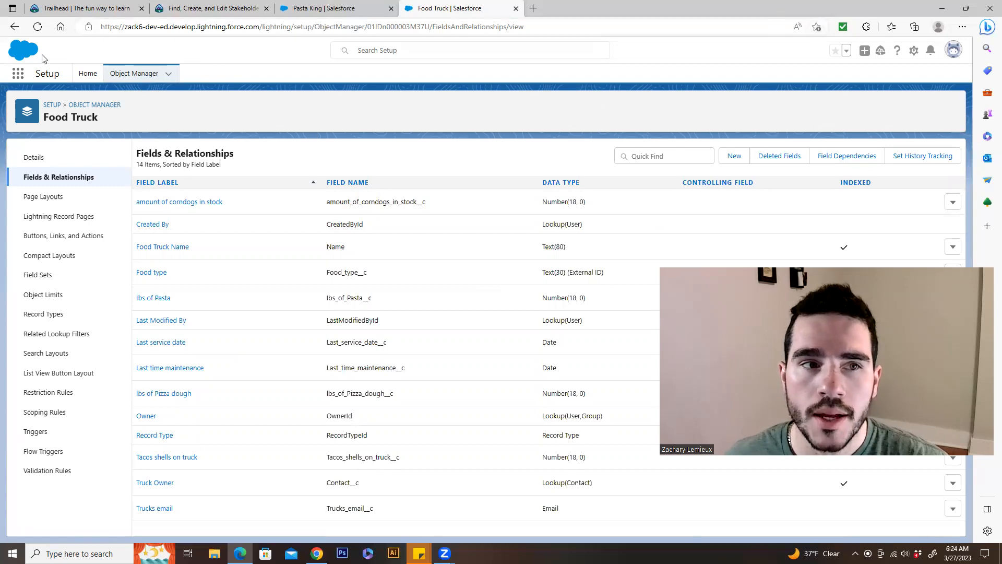
Leave Setup and open the Sales app
{"action": "left_click", "coordinate": [18, 73]}
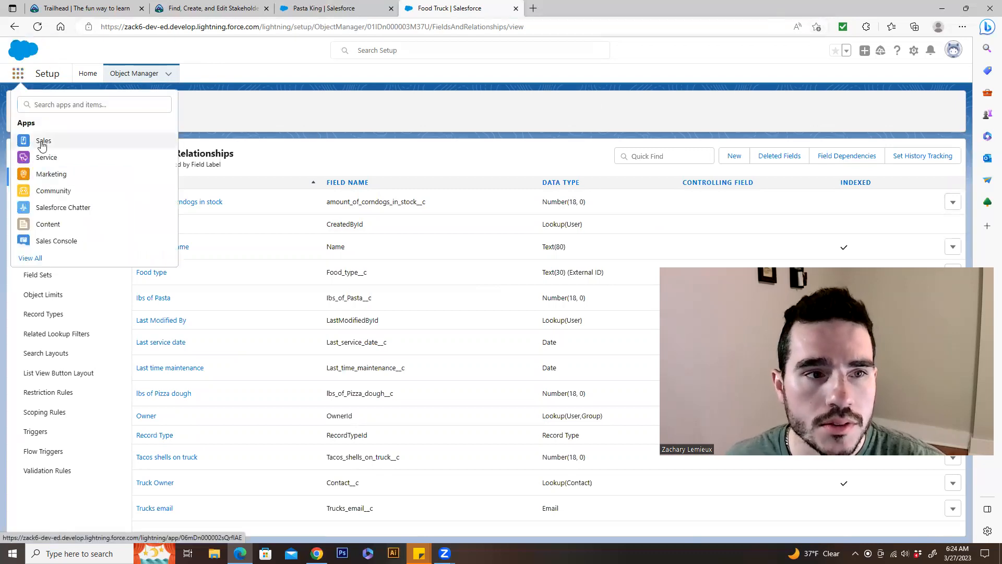
{"action": "left_click", "coordinate": [39, 142]}
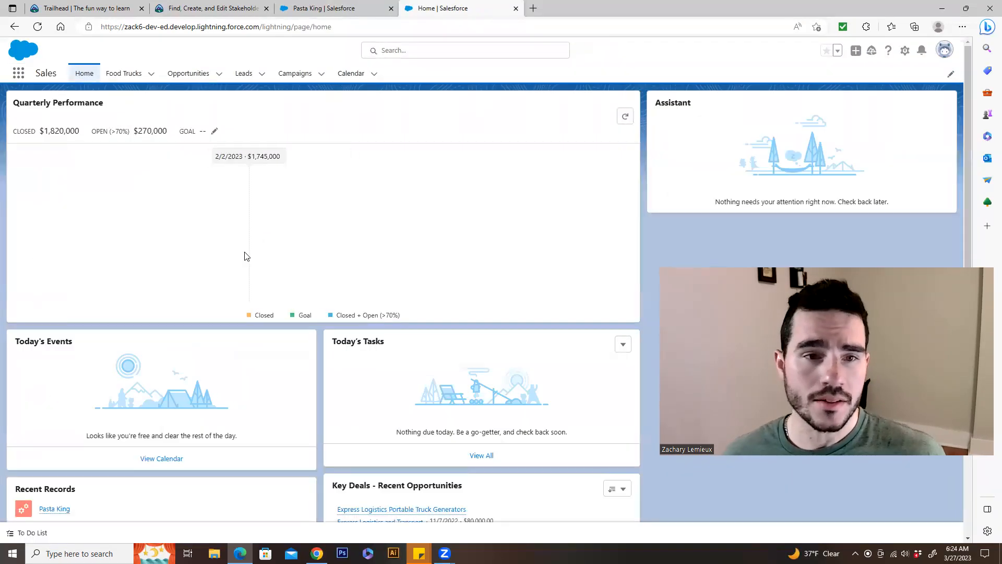
Open the Pizza King record from the Food Trucks list and check its details for the Last service date field
{"action": "left_click", "coordinate": [19, 73]}
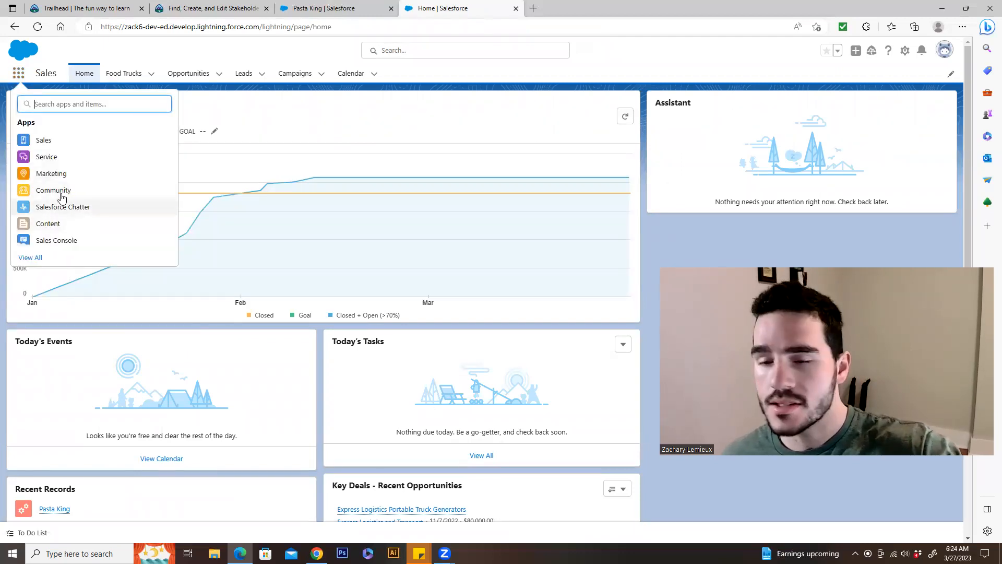
{"action": "left_click", "coordinate": [652, 60]}
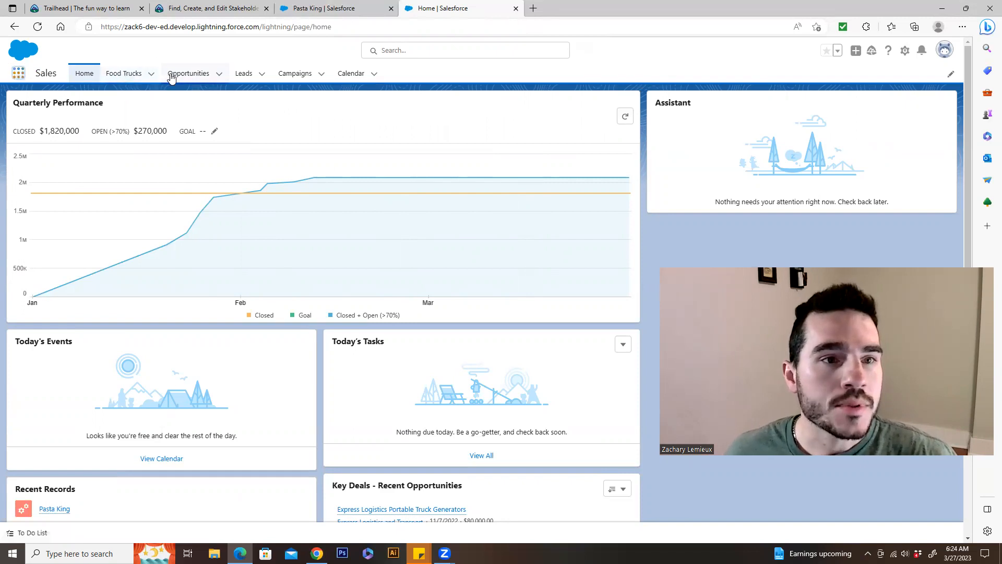
{"action": "left_click", "coordinate": [124, 74]}
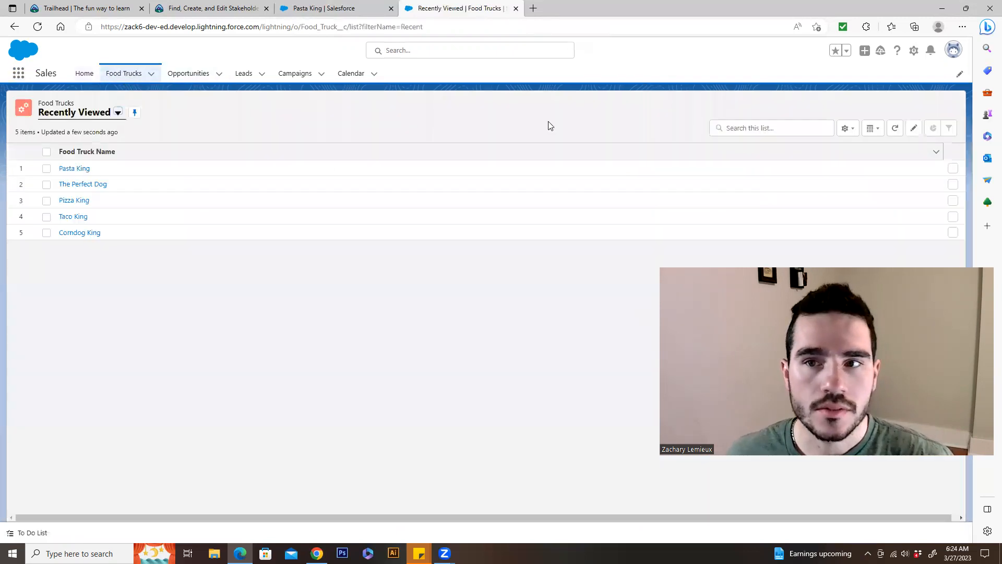
{"action": "left_click", "coordinate": [78, 201]}
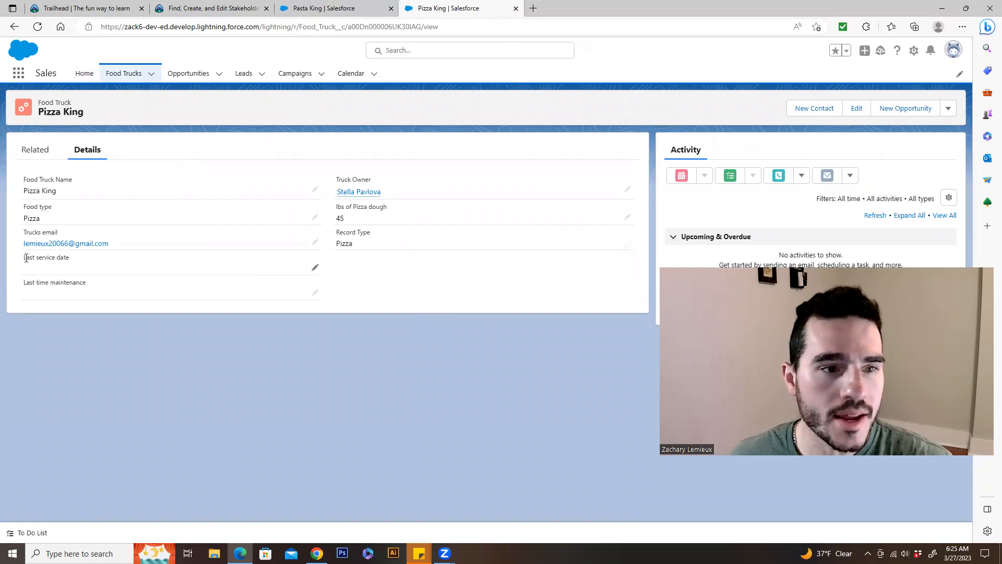
{"action": "left_click_drag", "start_coordinate": [33, 259], "coordinate": [75, 267]}
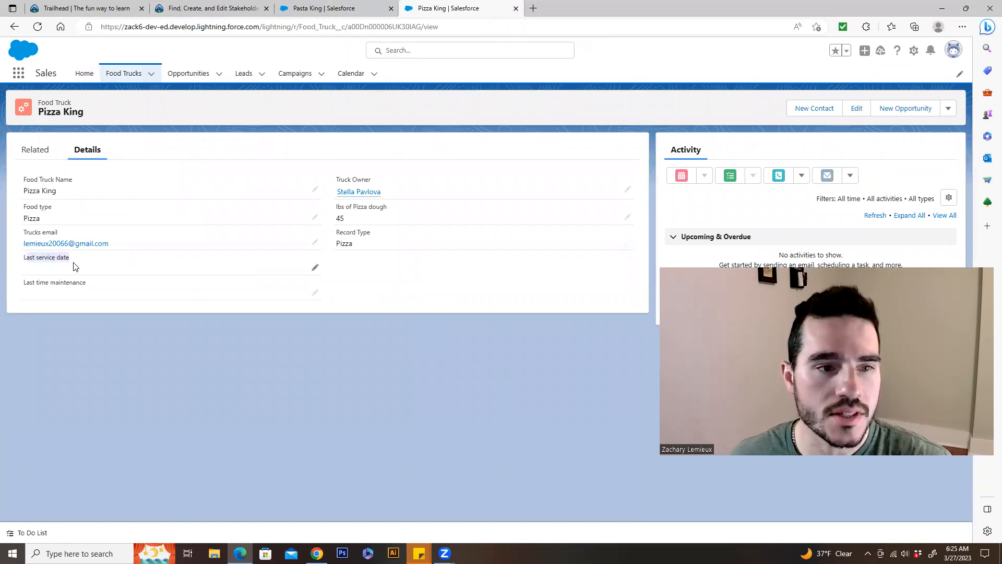
Return to the Food Trucks list and check the Corndog King record's details for the Last time maintenance field
{"action": "left_click", "coordinate": [14, 27]}
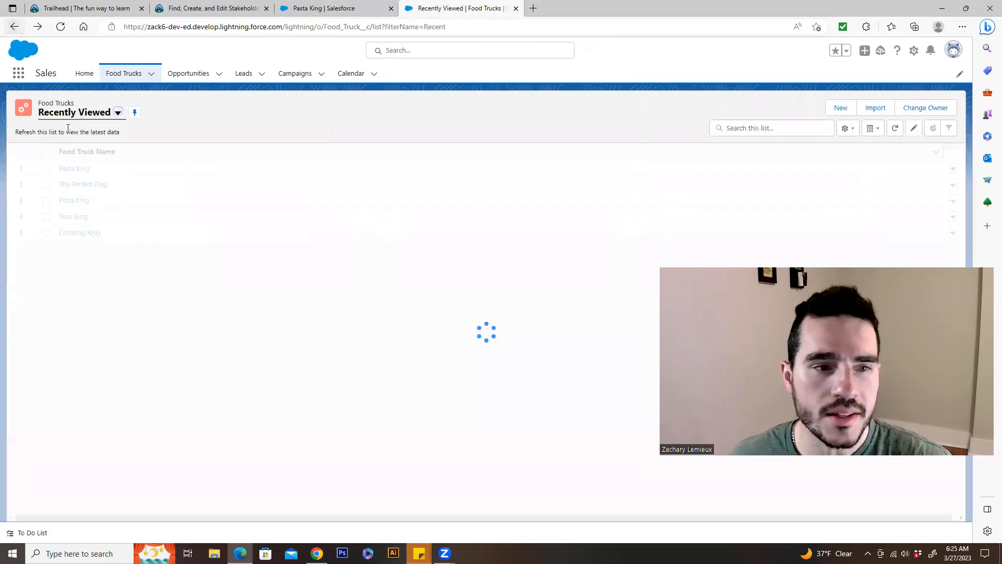
{"action": "left_click", "coordinate": [83, 233]}
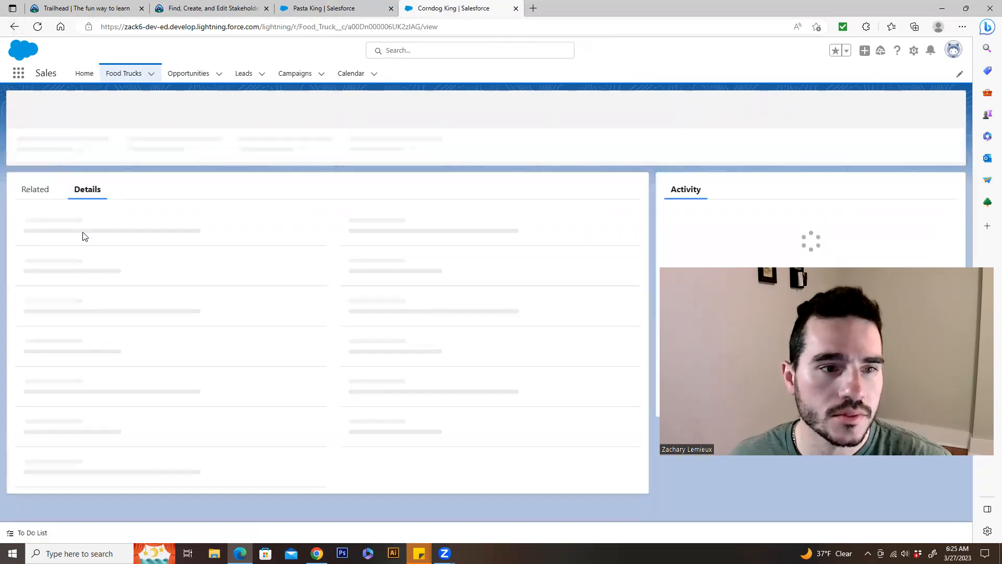
{"action": "left_click_drag", "start_coordinate": [21, 312], "coordinate": [23, 337]}
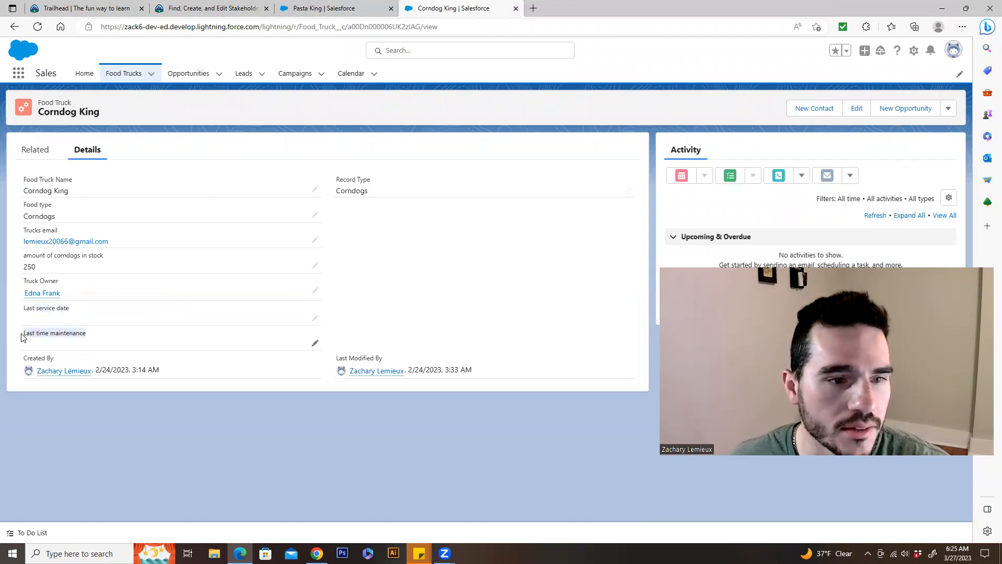
{"action": "left_click", "coordinate": [131, 343]}
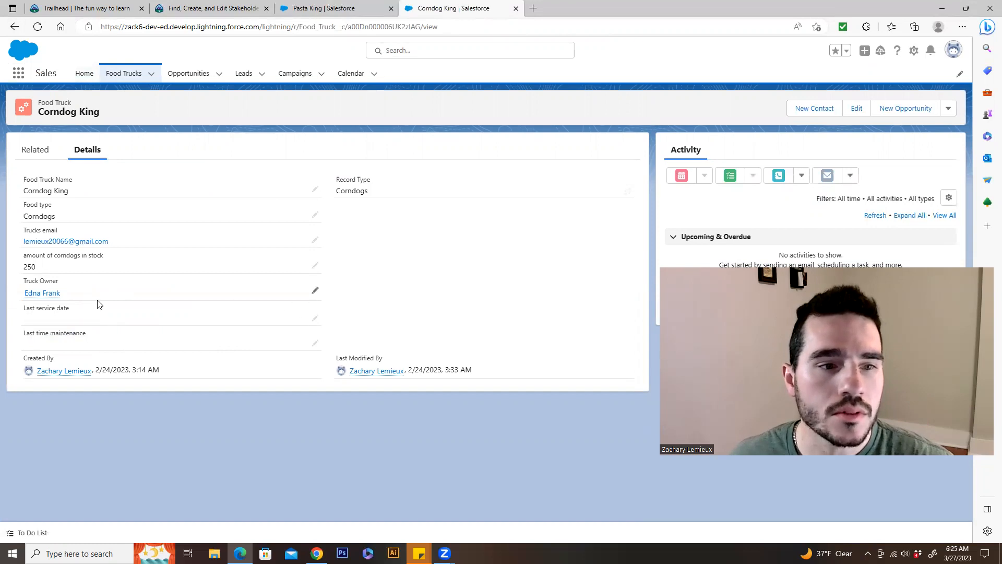
Open the Taco King food truck record, set its Last service date to 3/10/2023, and save the record
{"action": "left_click", "coordinate": [15, 28]}
{"action": "left_click", "coordinate": [74, 232]}
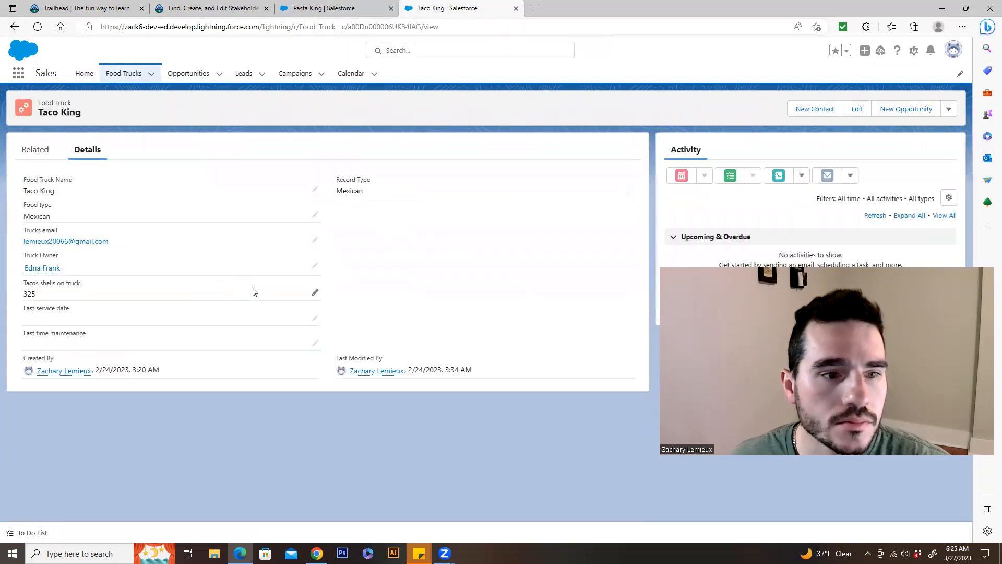
{"action": "left_click", "coordinate": [315, 320]}
{"action": "left_click", "coordinate": [310, 369]}
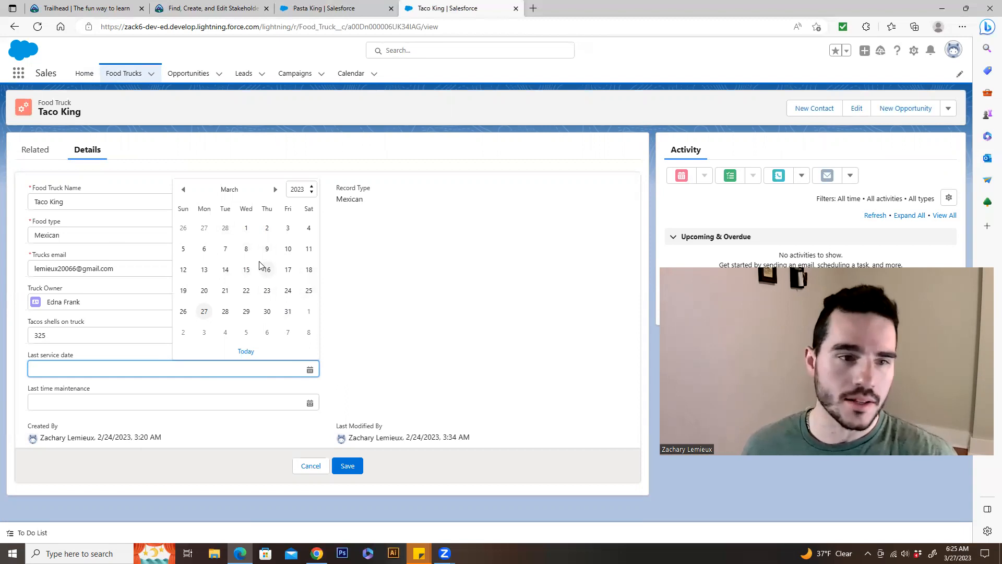
{"action": "left_click", "coordinate": [288, 250]}
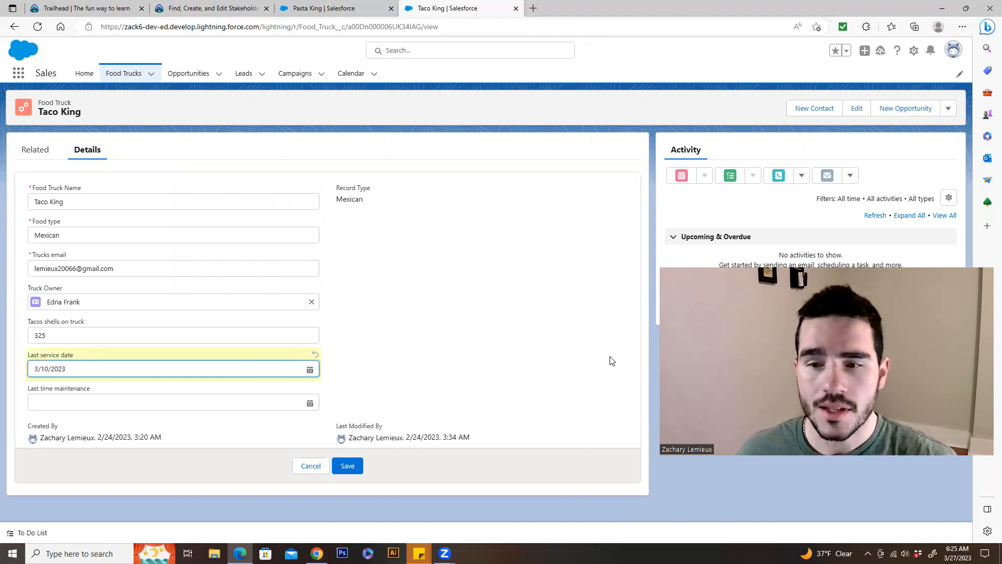
{"action": "left_click", "coordinate": [336, 471]}
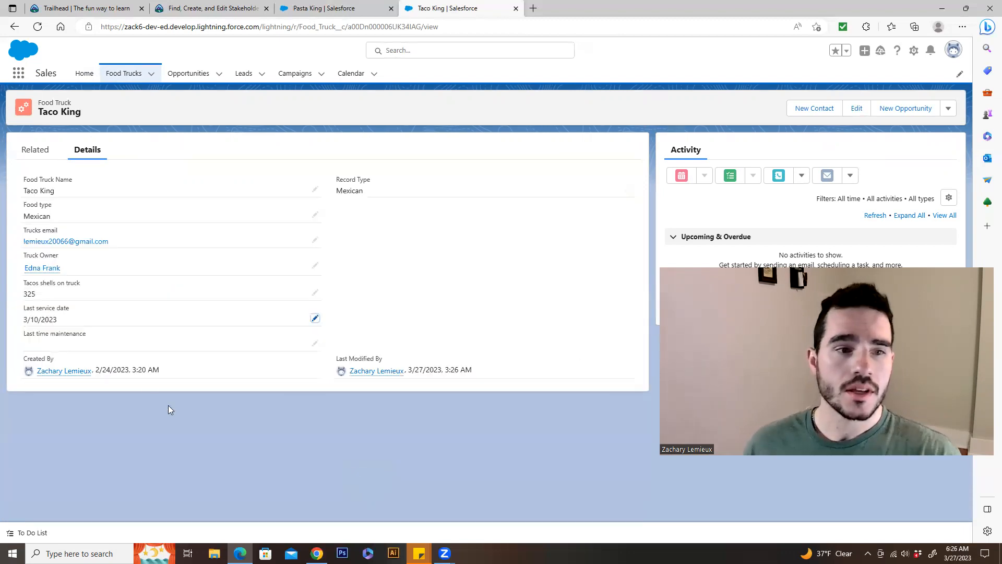